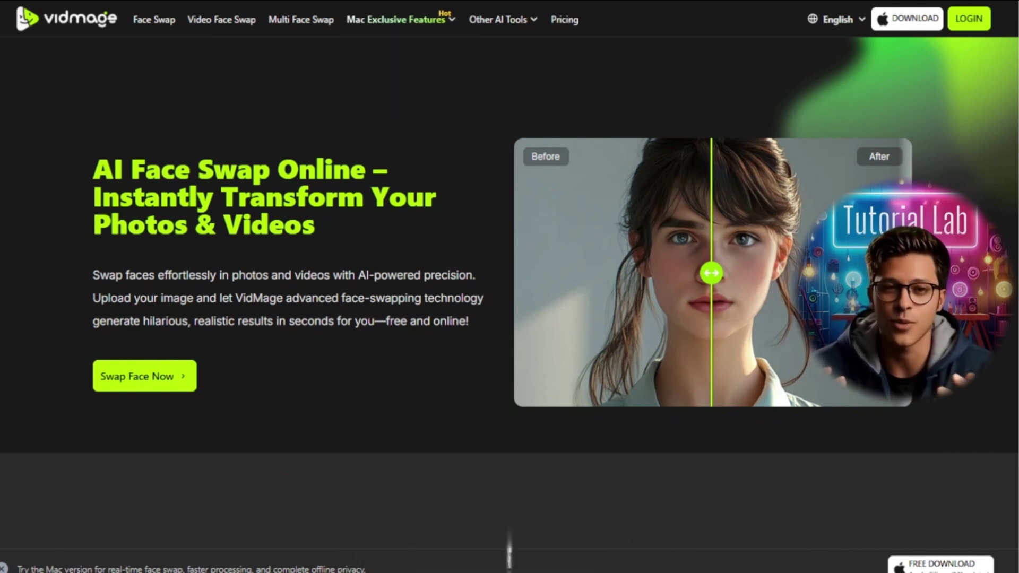
Step: Review the features and limits of the Free, Monthly and Yearly plans on the pricing page
mouse_move(503, 20)
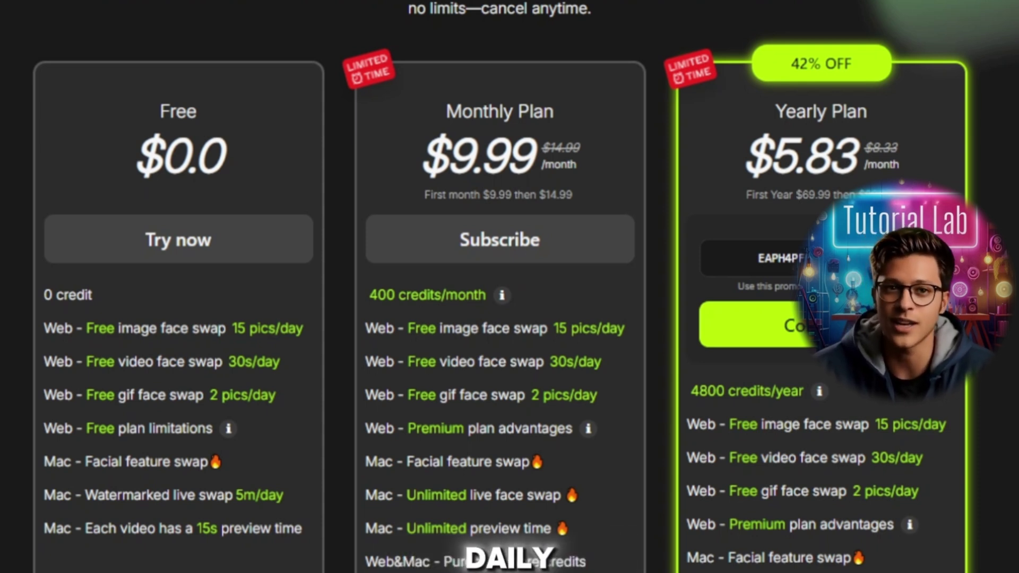
scroll(510, 287, "down", 4)
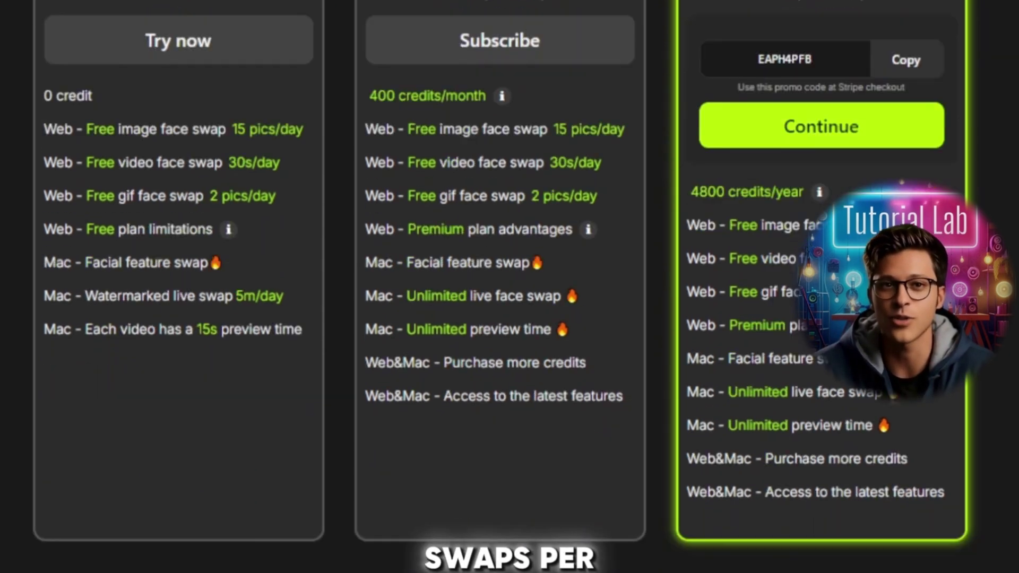
scroll(509, 287, "up", 4)
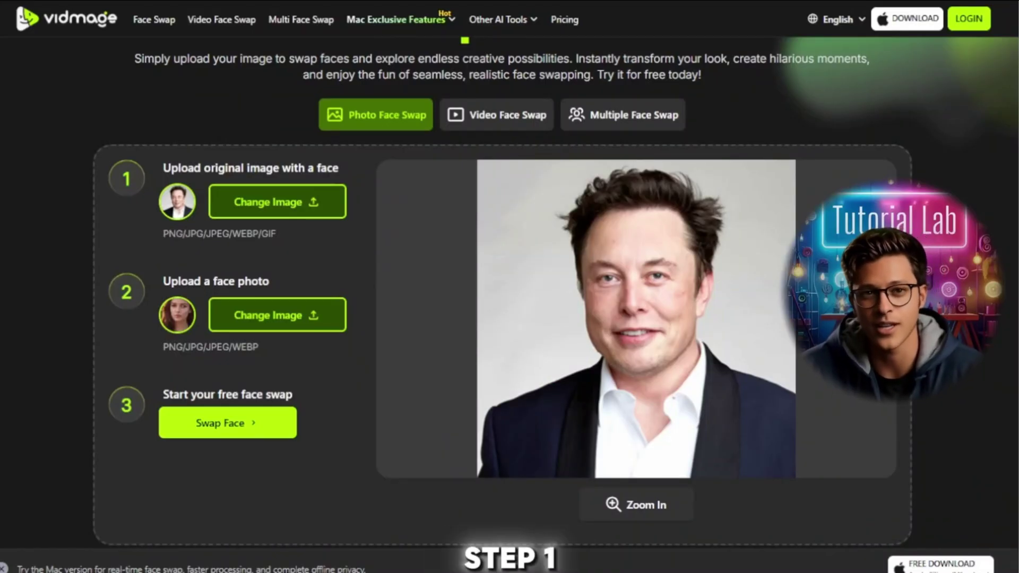
Step: Upload elon_musk_royal_society.jpg from the Face swap folder for the photo face swap
key("Return")
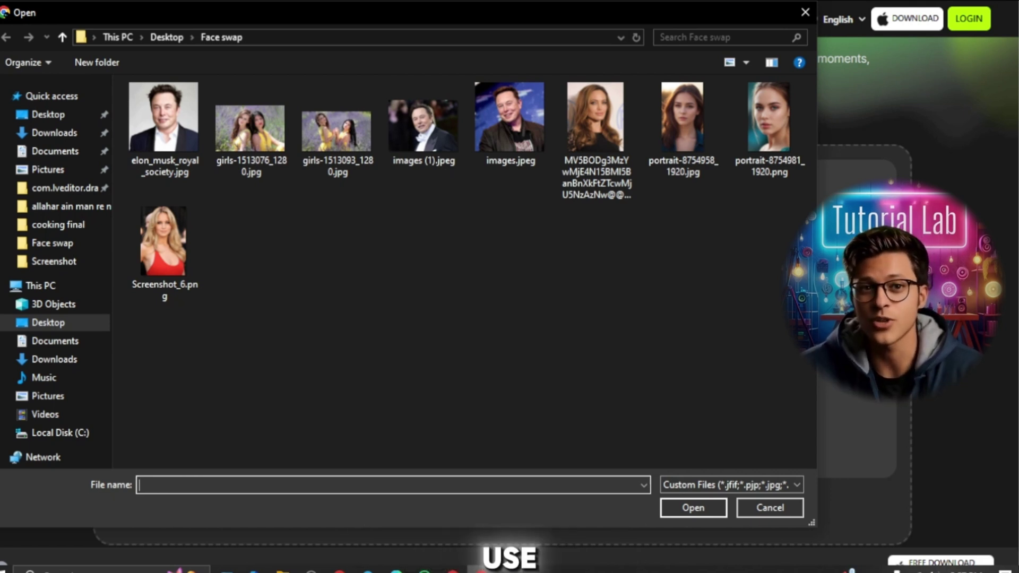
left_click(164, 129)
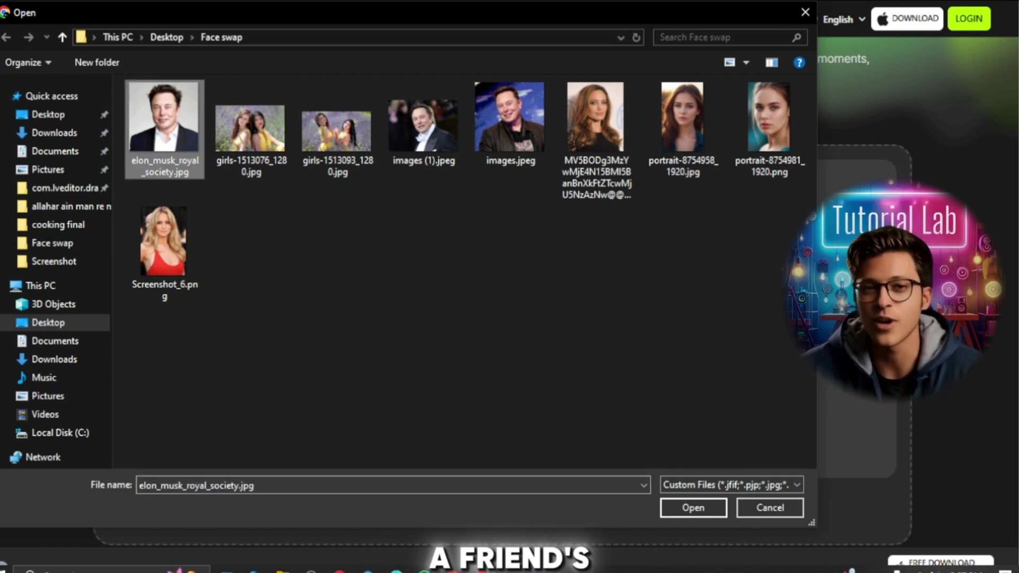
left_click(693, 508)
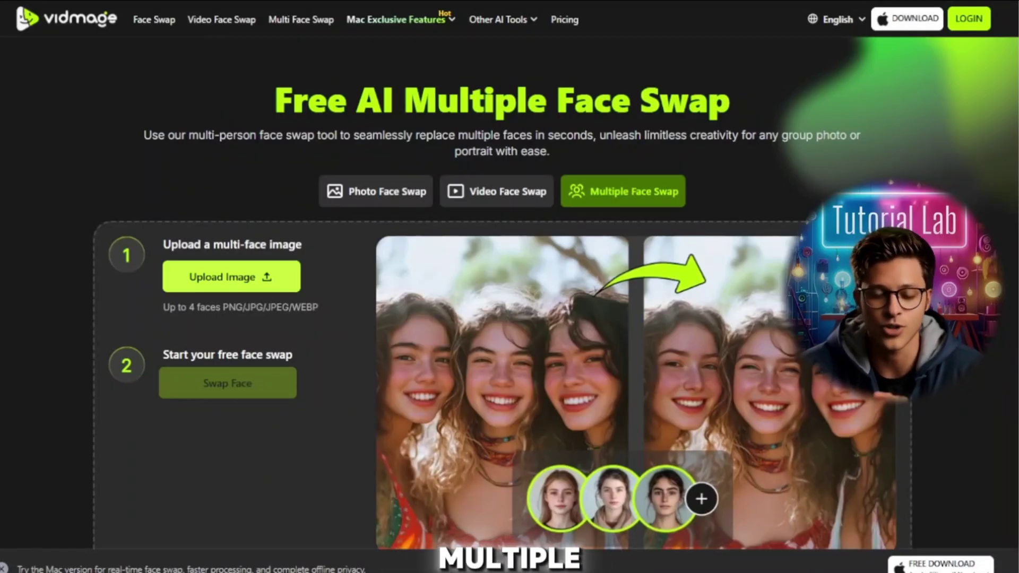
Step: Upload girls-1513076_1280.jpg as the multi-face image for the multiple face swap
left_click(232, 276)
left_click(424, 129)
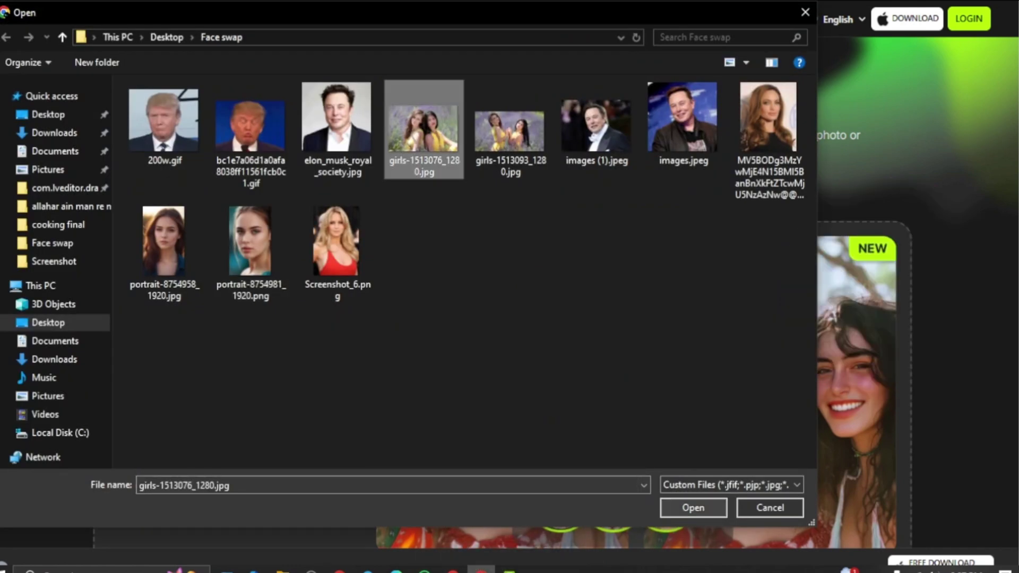
key("Return")
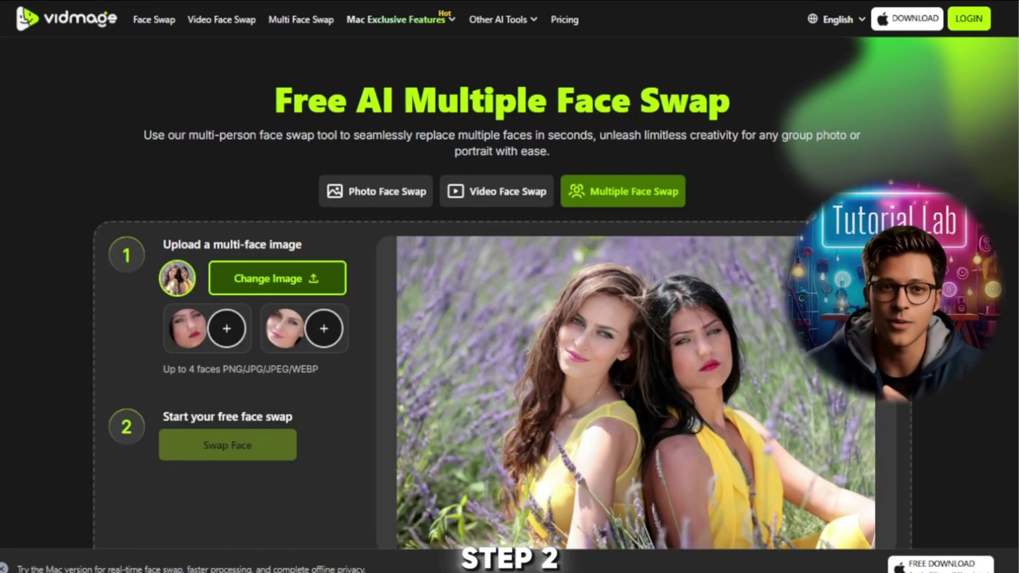
Step: Assign Screenshot_6.png as the replacement for the first detected face and the long-named MV5BODg3 portrait for the second
left_click(227, 328)
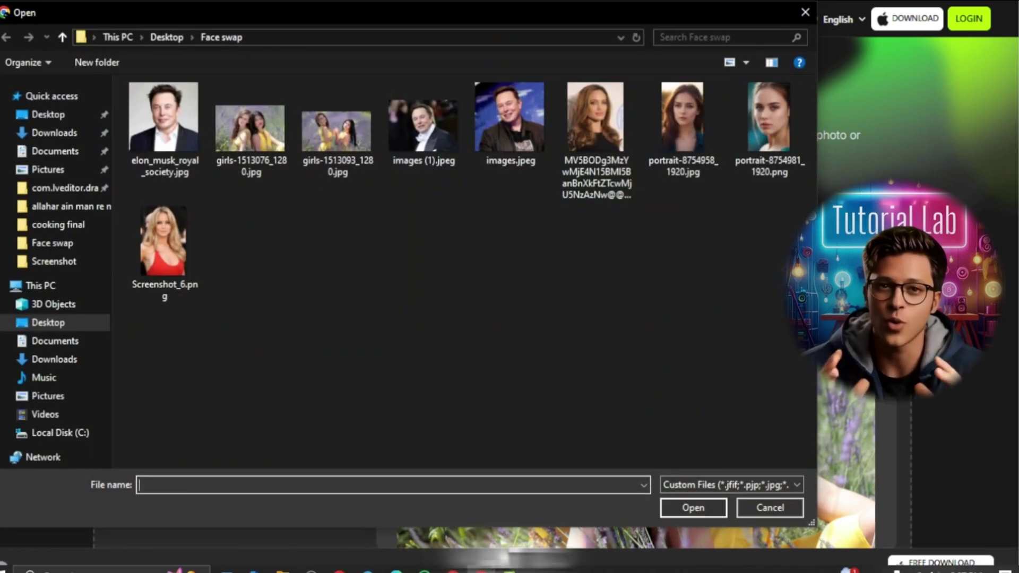
left_click(164, 253)
key("Return")
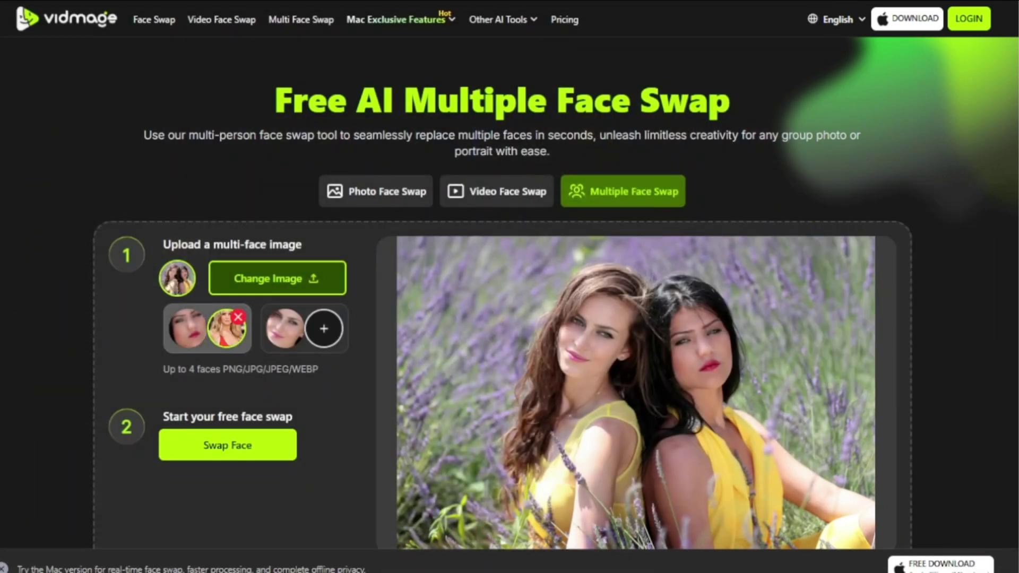
left_click(323, 329)
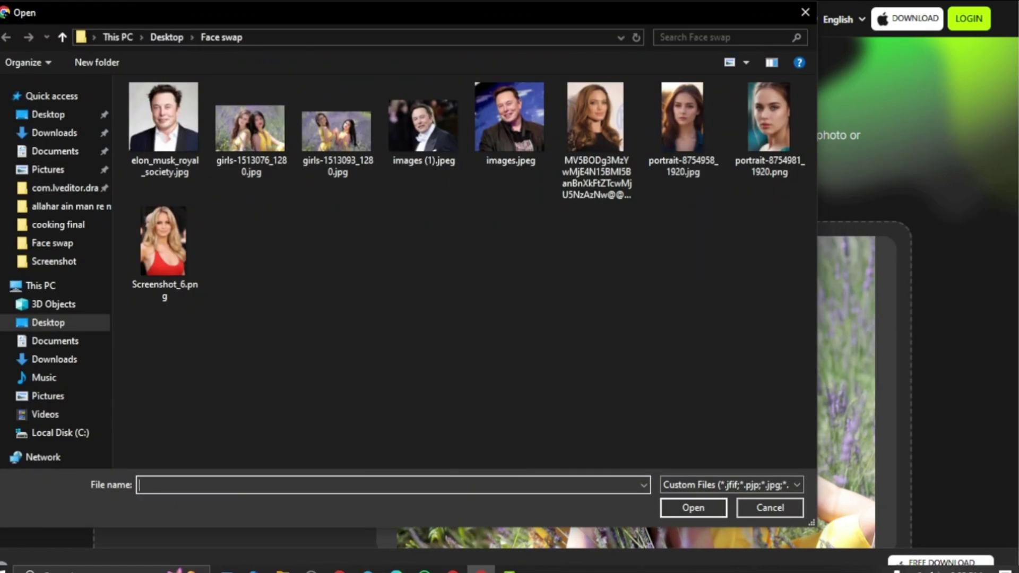
double_click(595, 133)
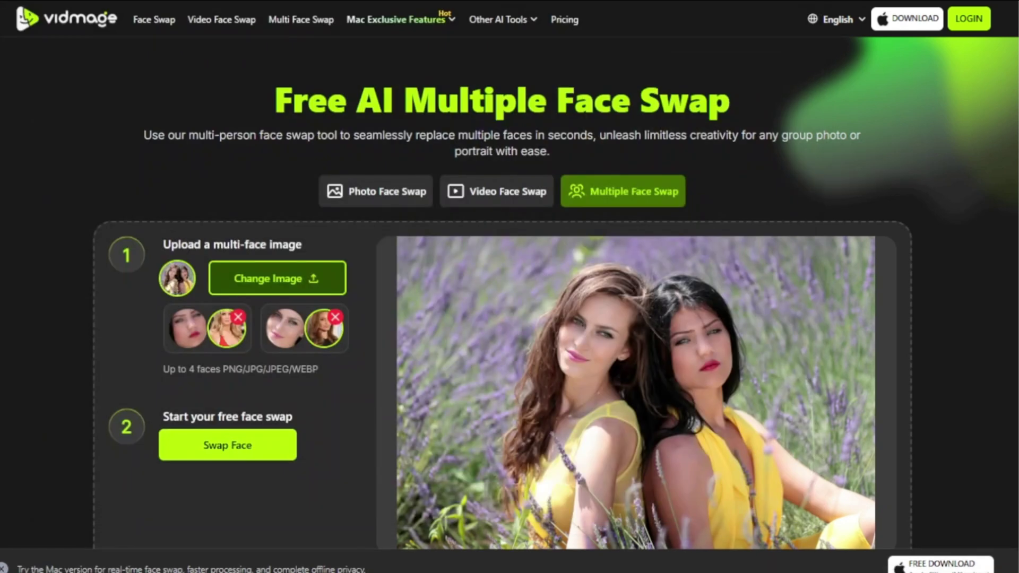
Step: Run the multiple face swap and inspect the enlarged before/after result
left_click(227, 445)
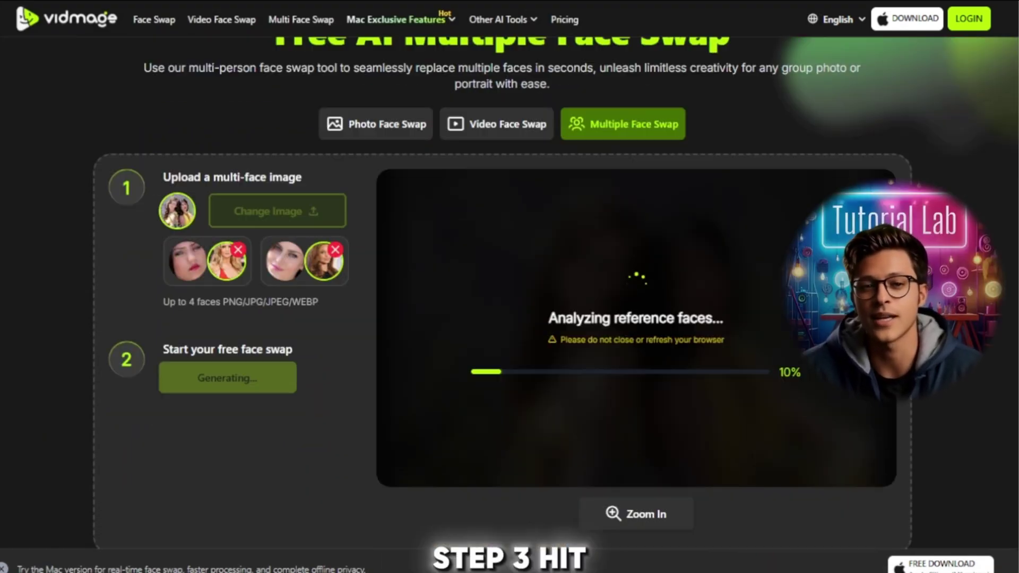
scroll(502, 319, "up", 2)
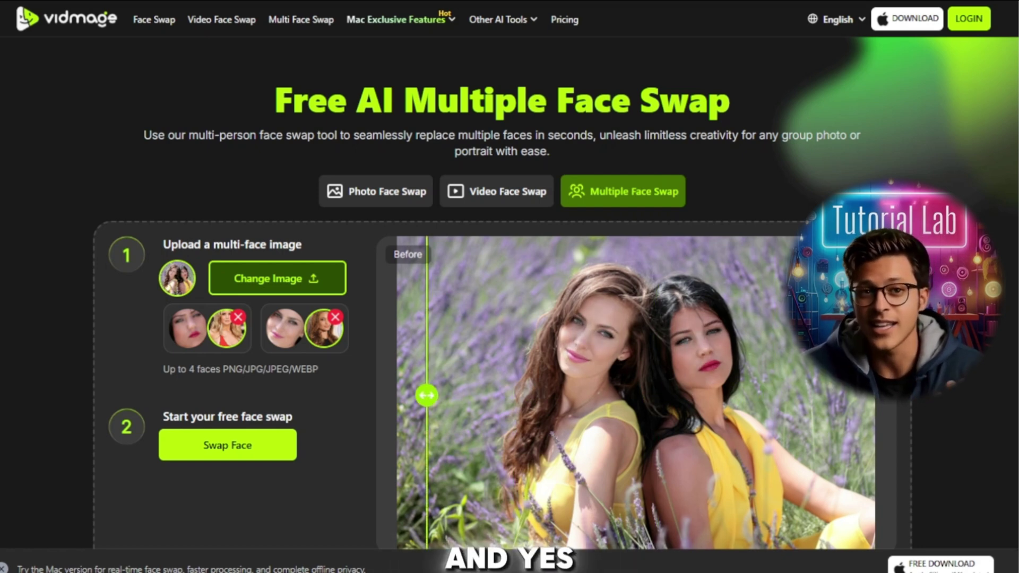
scroll(509, 292, "down", 3)
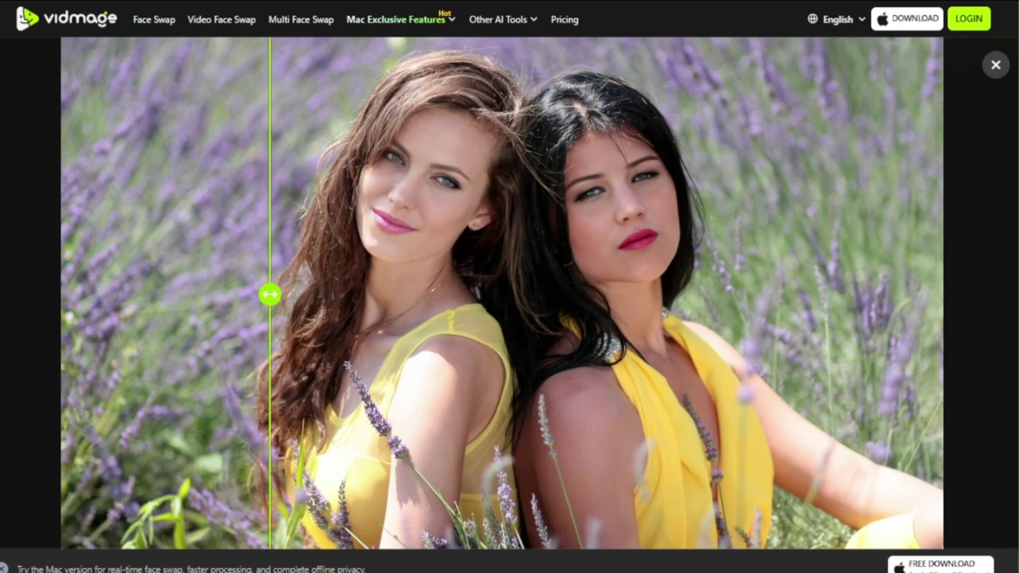
key("Escape")
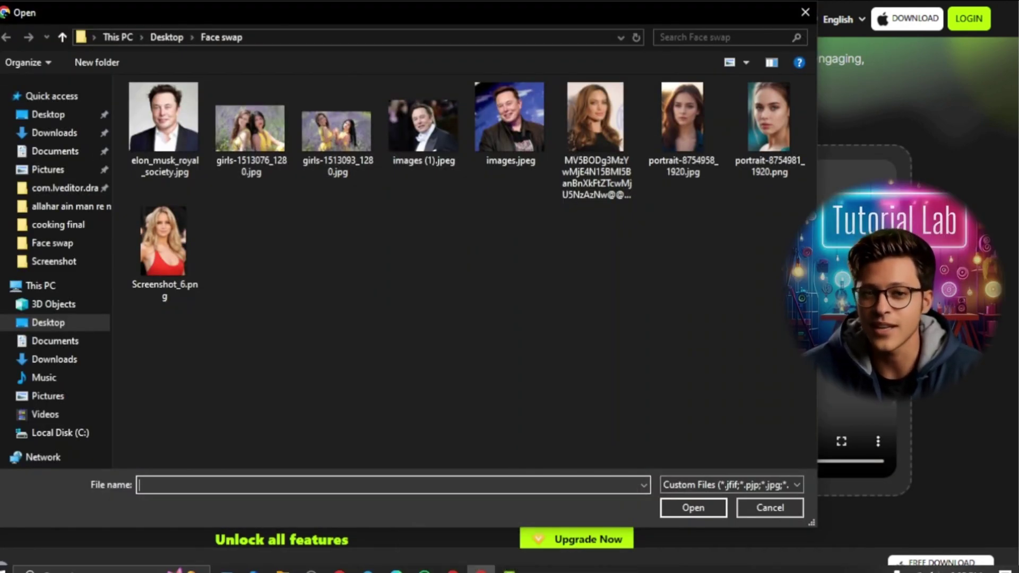
Step: Upload elon_musk_royal_society.jpg as the face photo for the video swap and play the swapped video in full screen
double_click(165, 128)
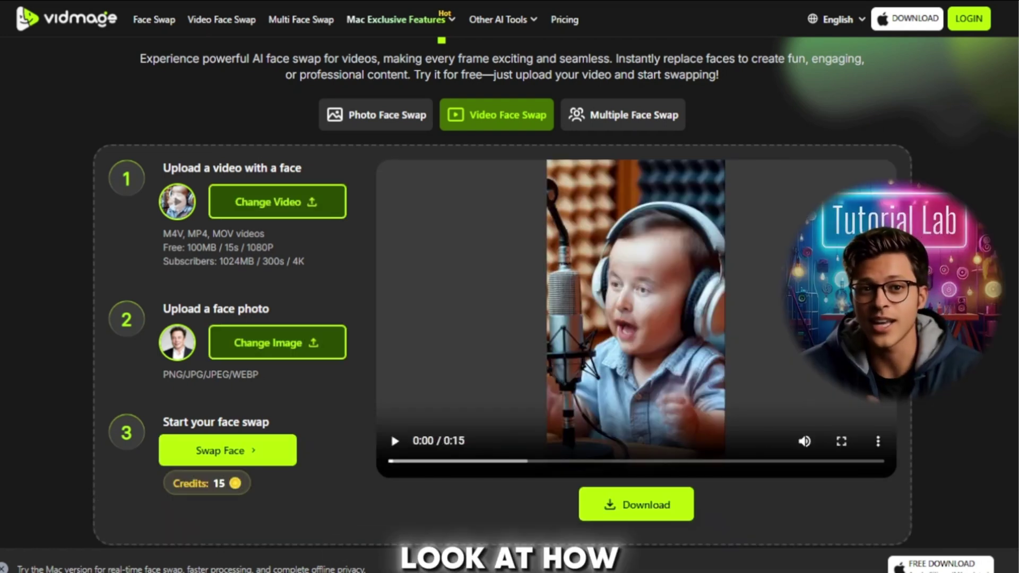
left_click(565, 369)
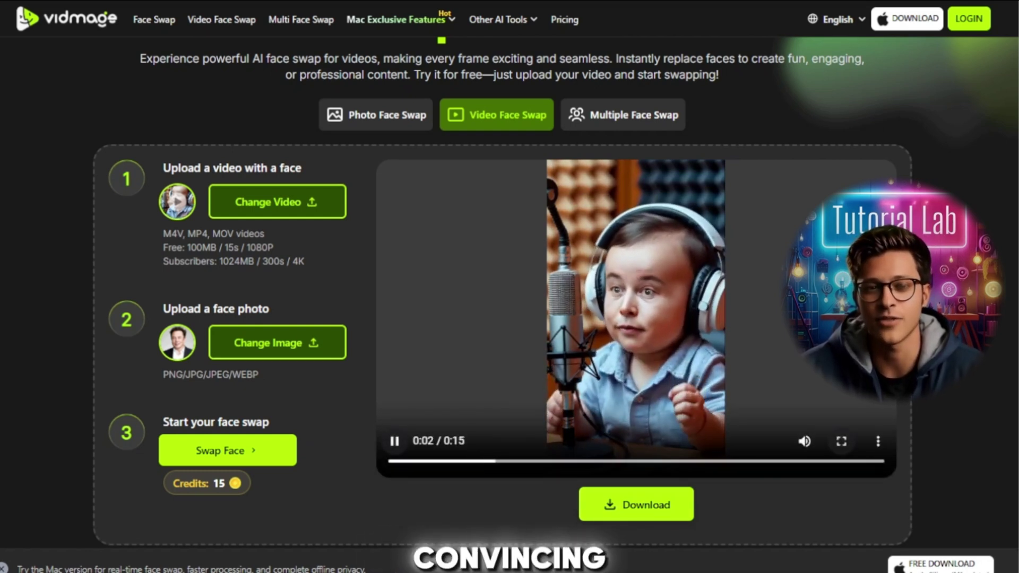
left_click(842, 441)
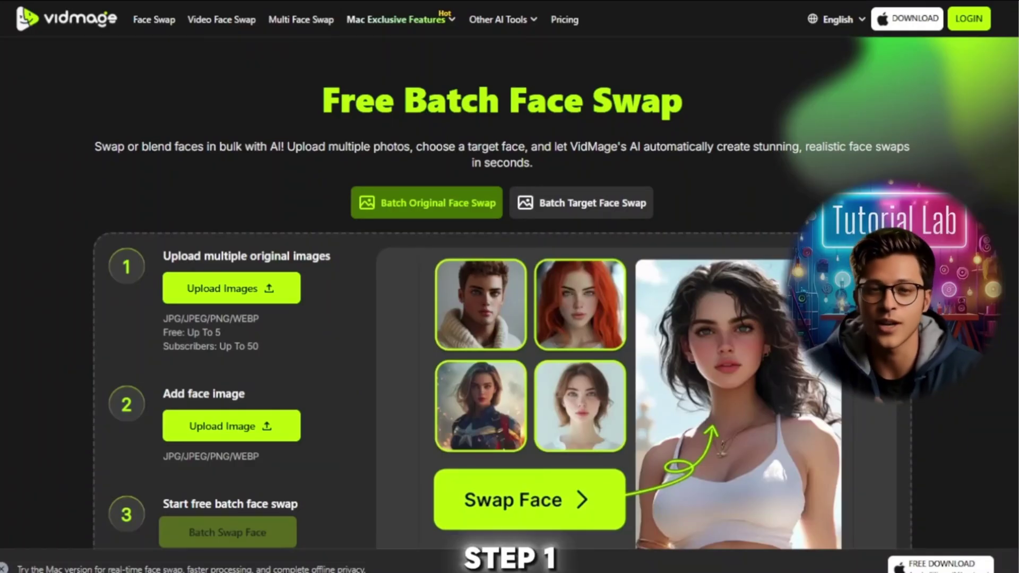
Step: Upload portrait-8754981_1920.png, Screenshot_6.png, the MV5BODg3 portrait and portrait-8754958_1920.jpg as the original images for the batch face swap
left_click(232, 288)
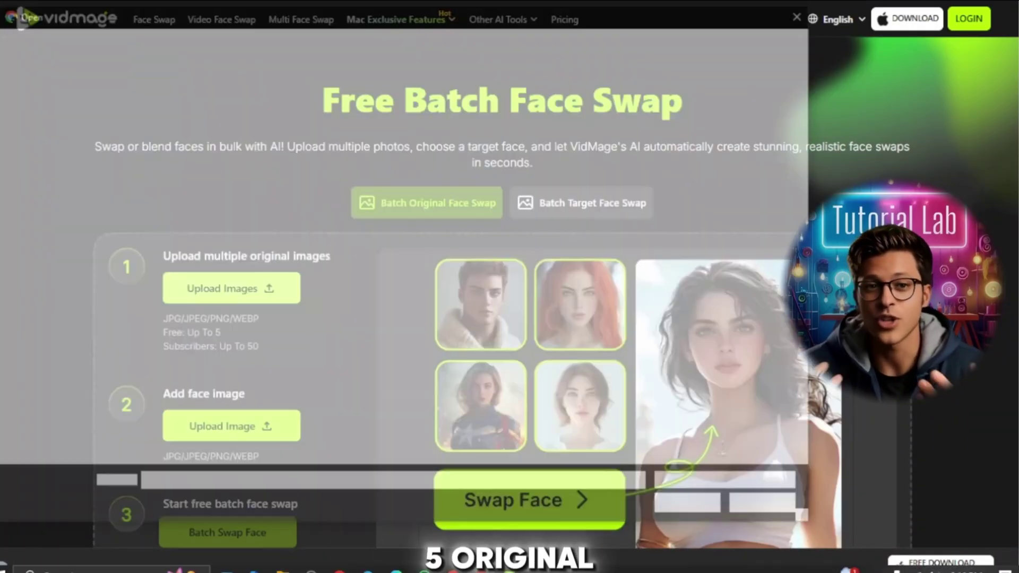
left_click(164, 249)
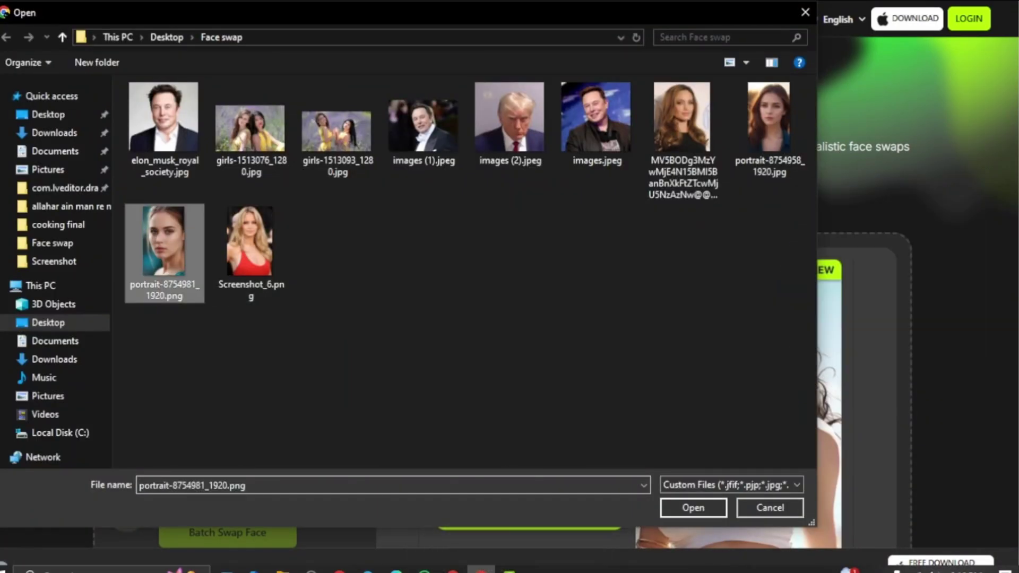
left_click(251, 249, "ctrl")
left_click(682, 138, "ctrl")
left_click(768, 127, "ctrl")
key("Return")
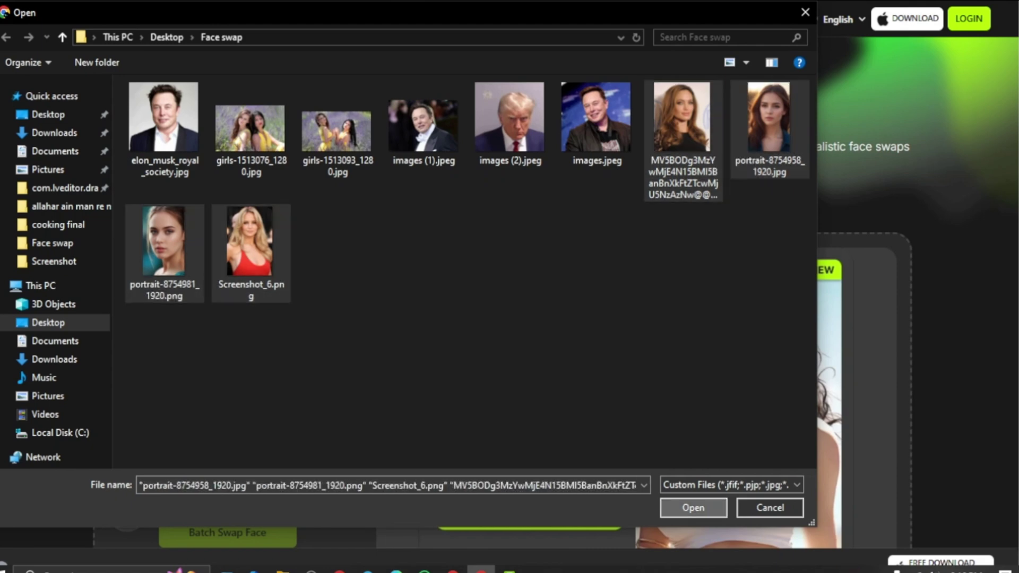
Step: Add elon_musk_royal_society.jpg as the face image and run the batch face swap
scroll(510, 287, "down", 2)
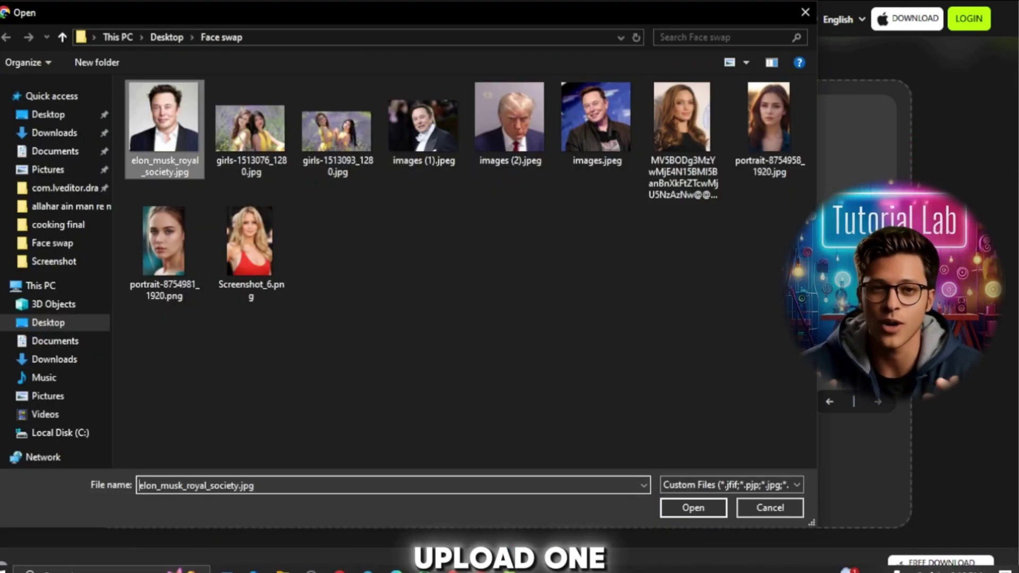
key("Return")
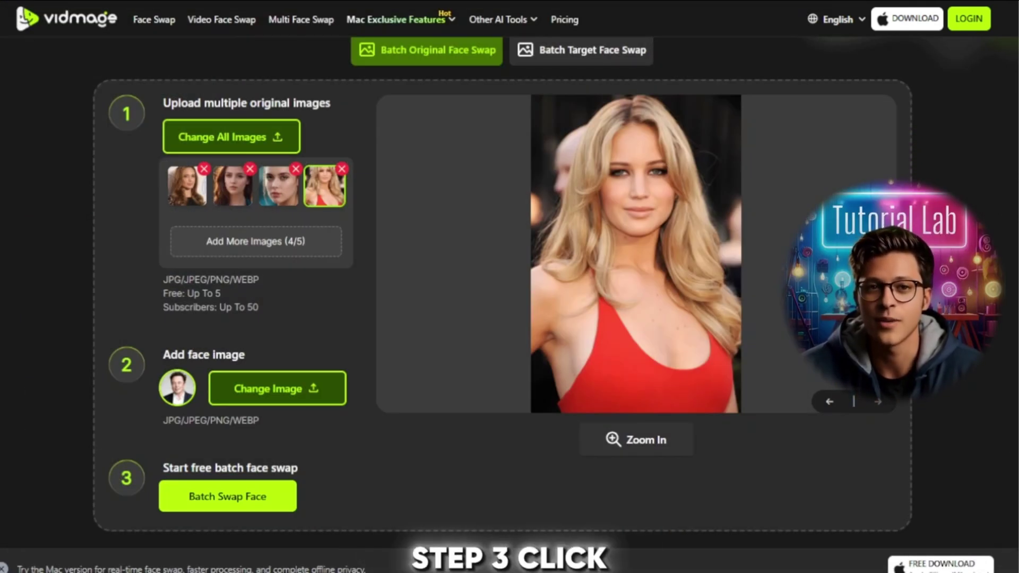
left_click(192, 494)
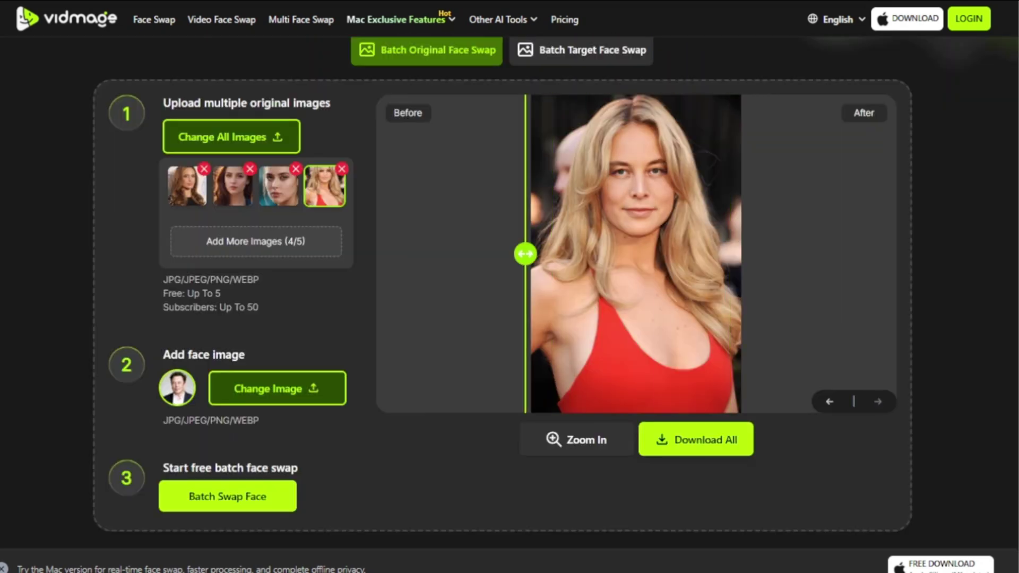
Step: Check the swapped batch image enlarged, close the enlarged view and download all batch results
left_click(576, 440)
left_click(996, 65)
left_click(695, 439)
left_click(501, 327)
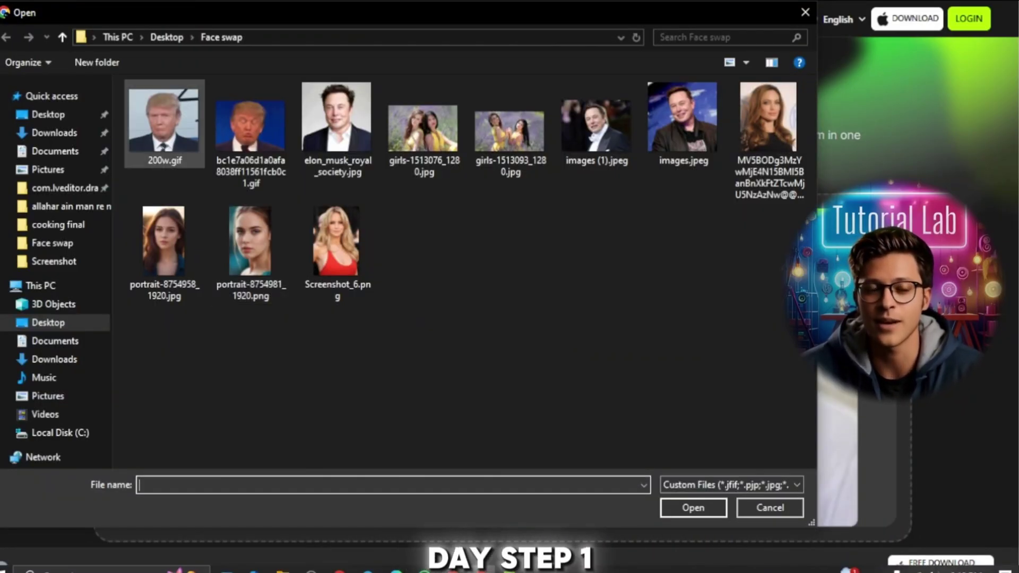
Step: Upload bc1e7a06d1a0afa8038ff11561fcb0c1.gif as the original GIF and elon_musk_royal_society.jpg as the face photo for the GIF face swap
left_click(250, 133)
left_click(693, 507)
key("Return")
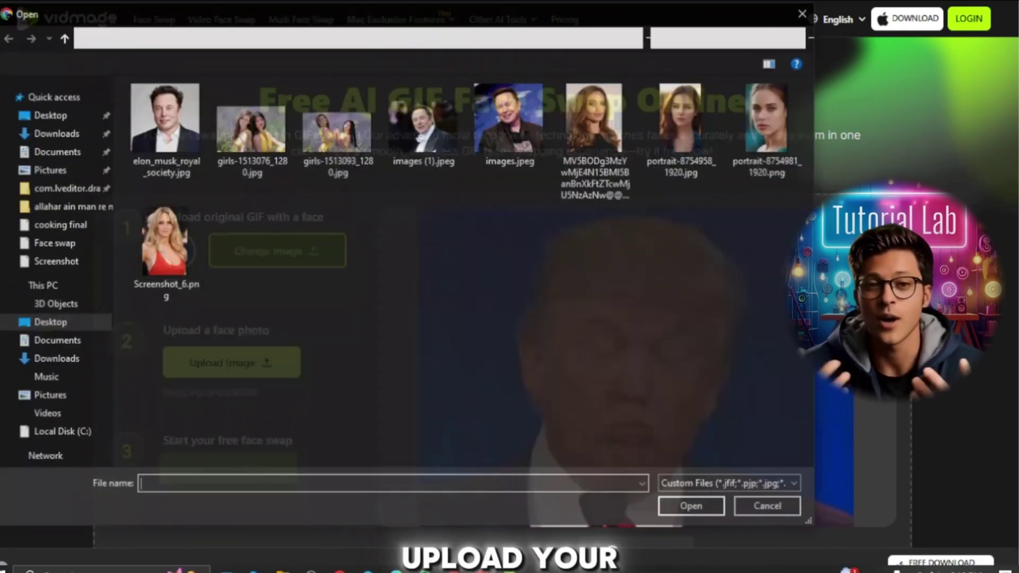
left_click(165, 127)
key("Return")
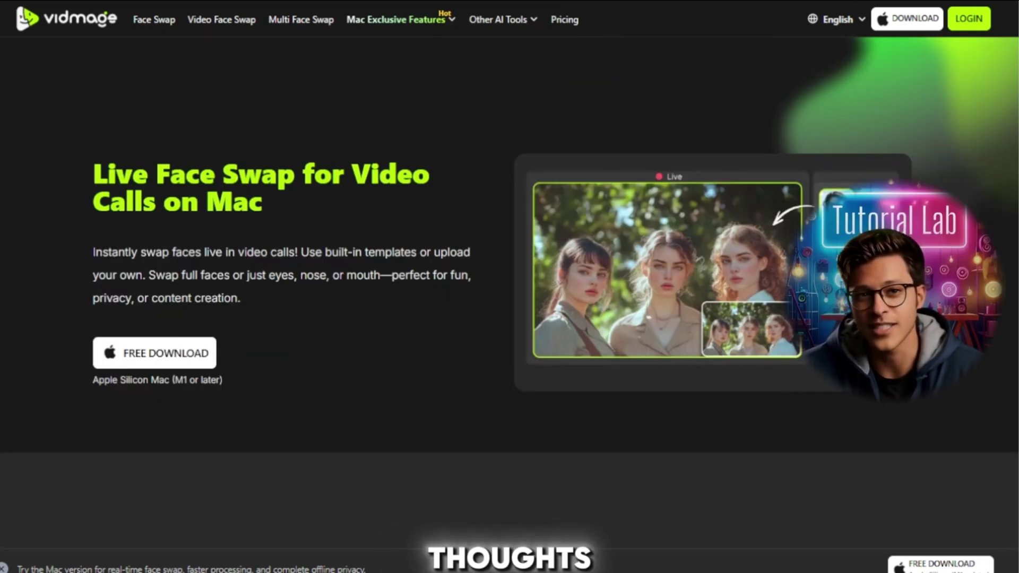
Step: Look through the Facial Feature Swap and Unlimited Face Swap pages for Mac and the list of other AI tools
mouse_move(401, 19)
left_click(404, 65)
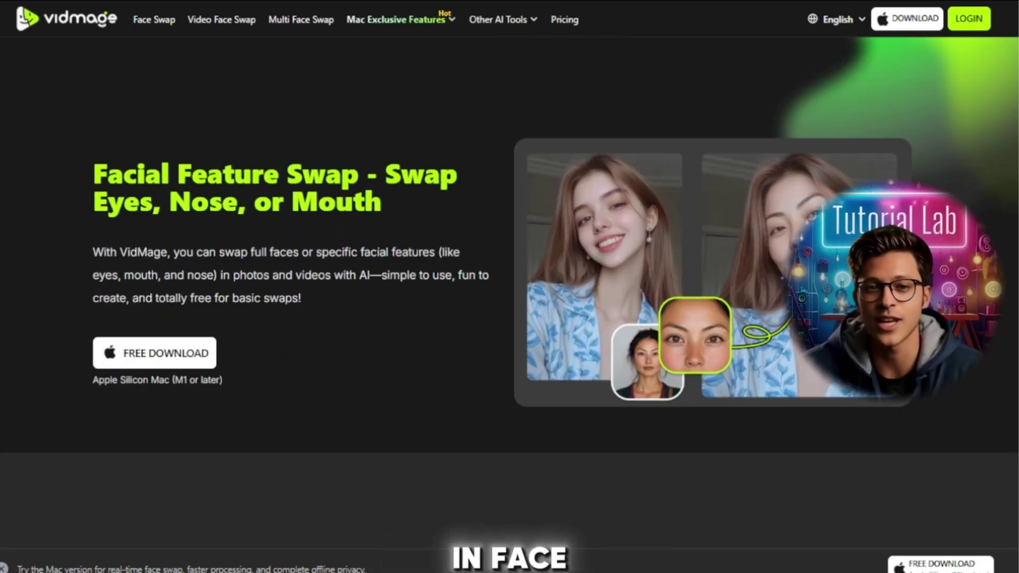
mouse_move(401, 19)
left_click(388, 88)
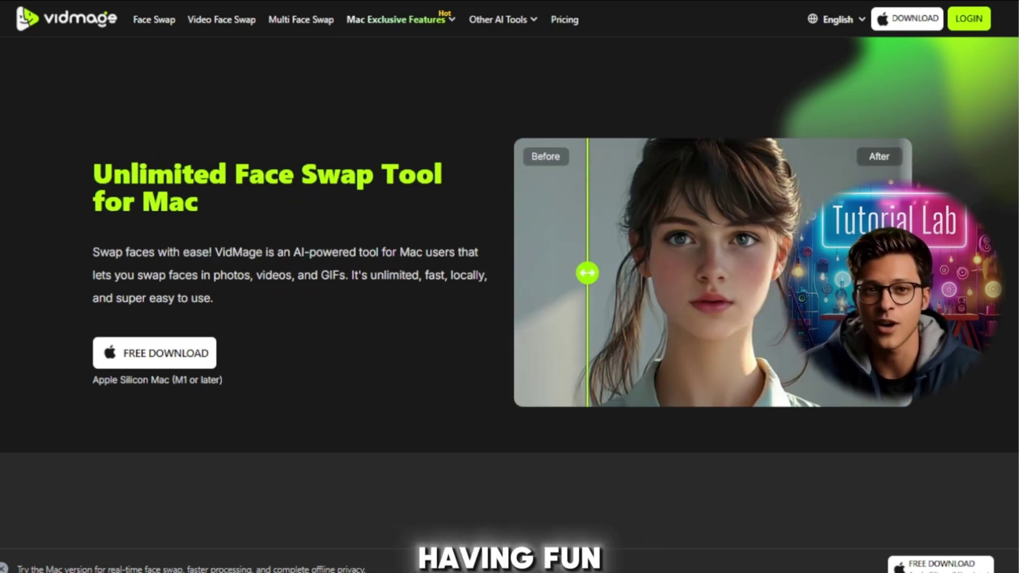
mouse_move(502, 19)
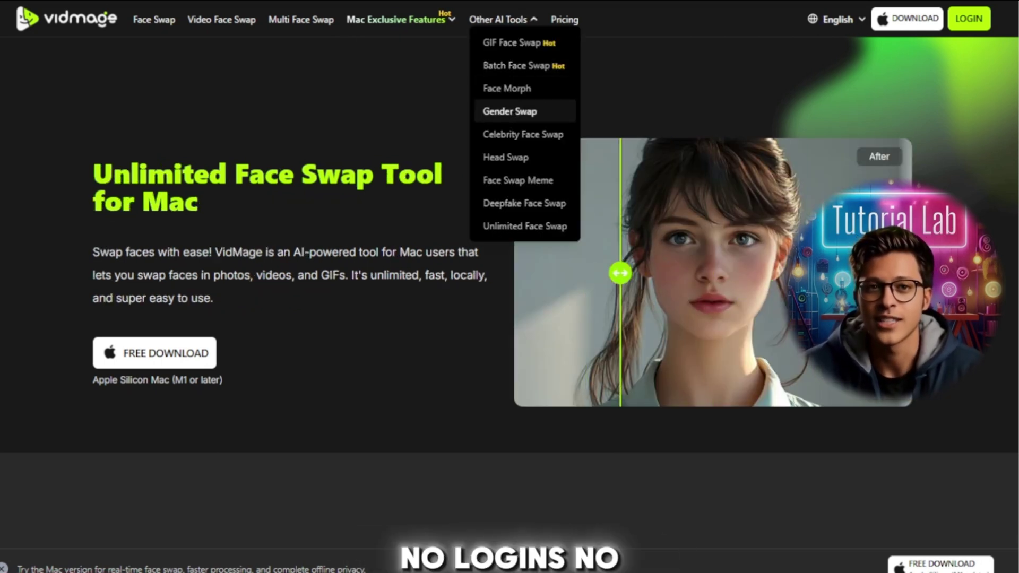